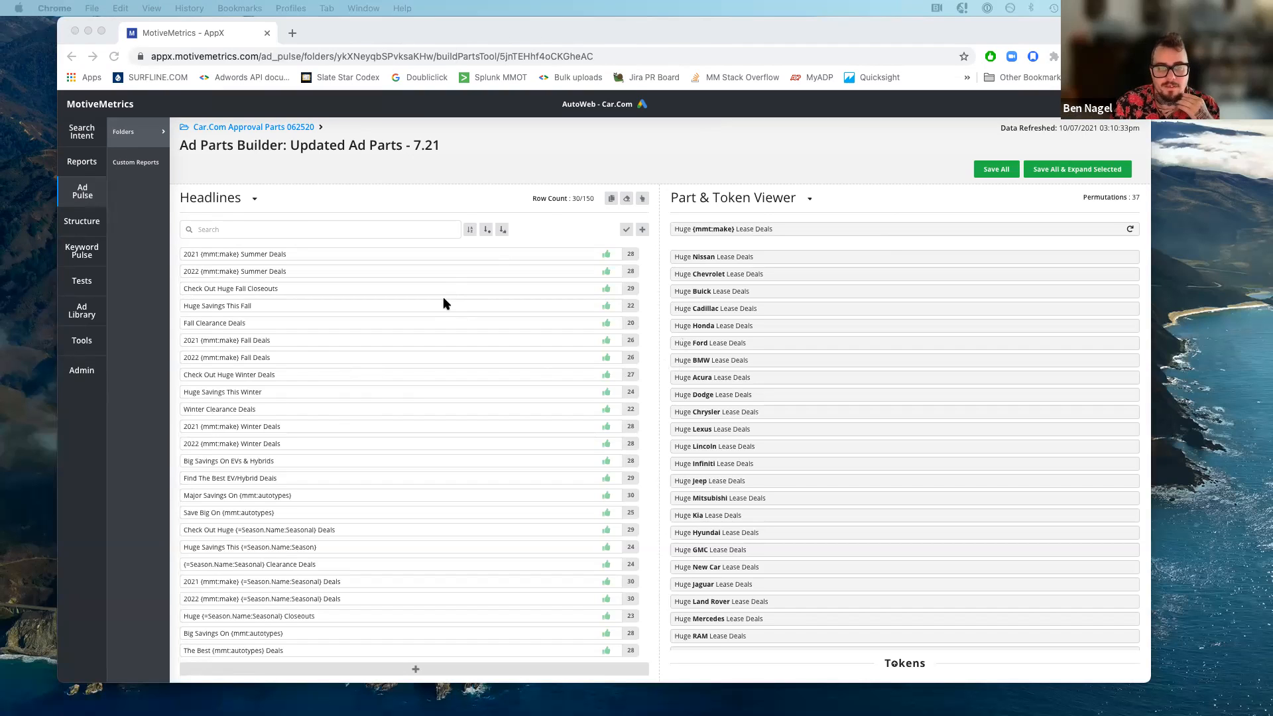
Preview the vehicle make variations of the "Huge {mmt:make} Lease Deals" headline through the whole list.
scroll(442, 310, up, 3)
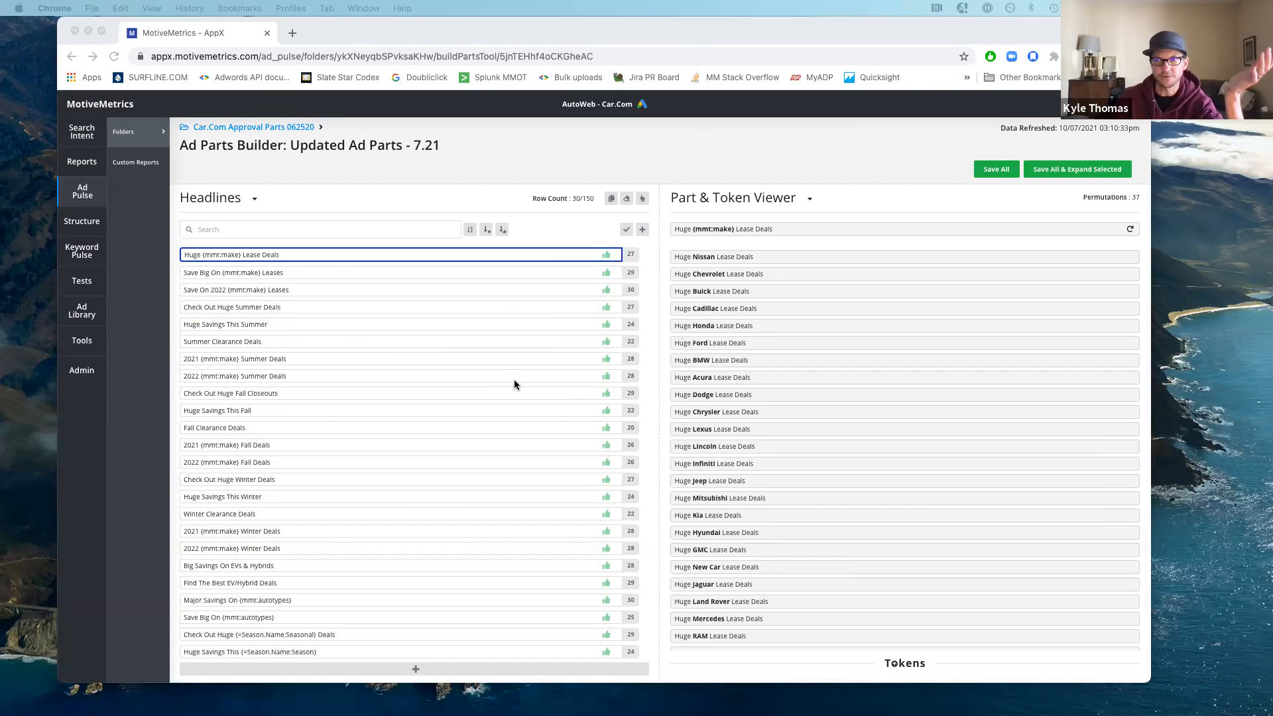
click(292, 254)
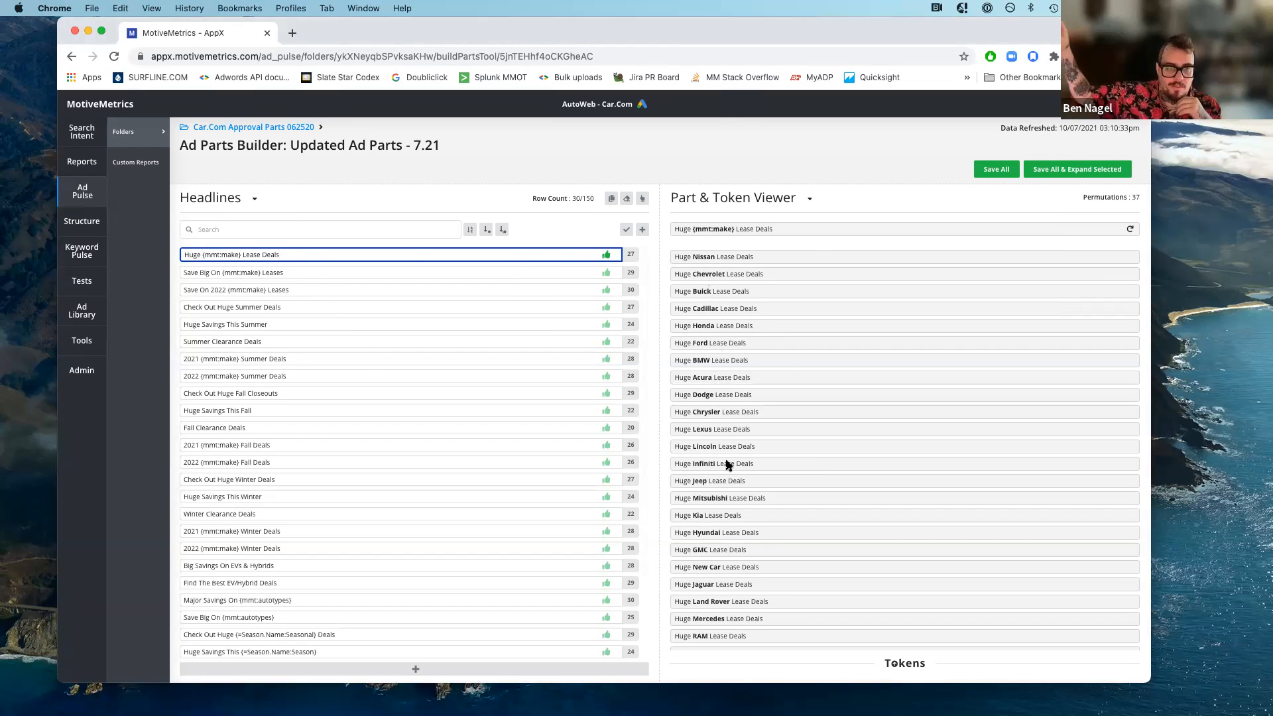
scroll(725, 385, down, 4)
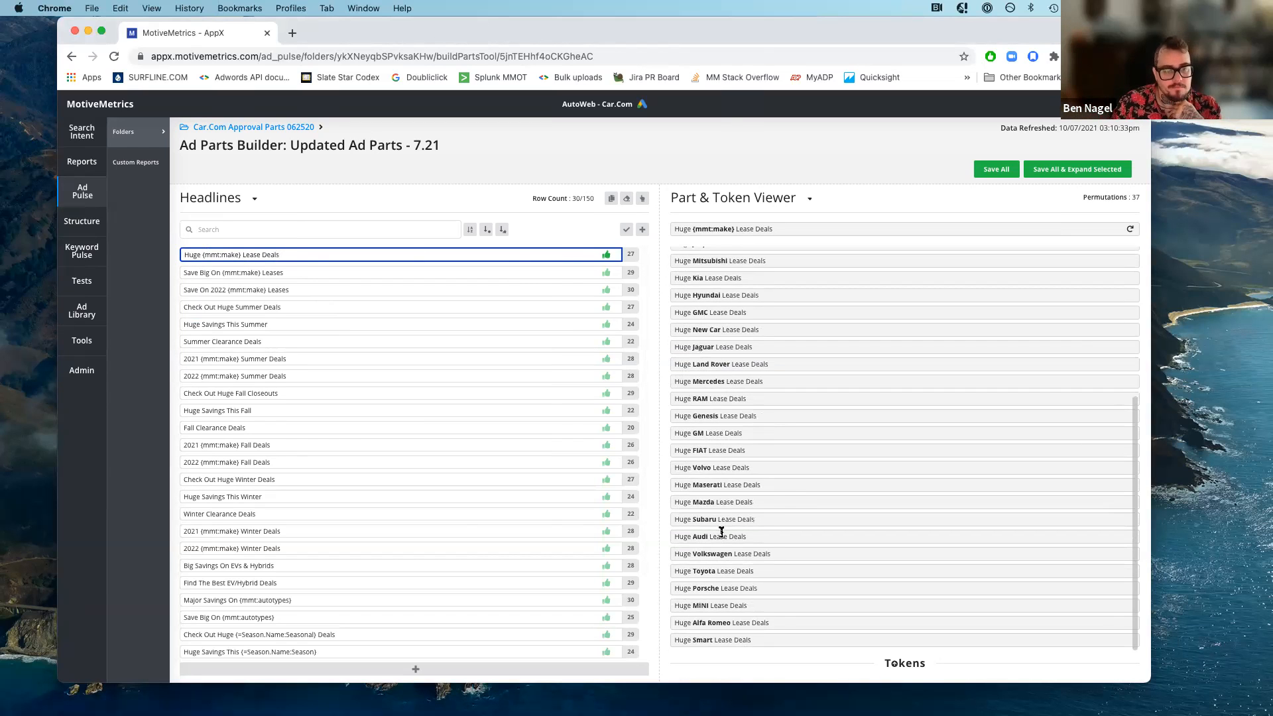
scroll(721, 533, up, 4)
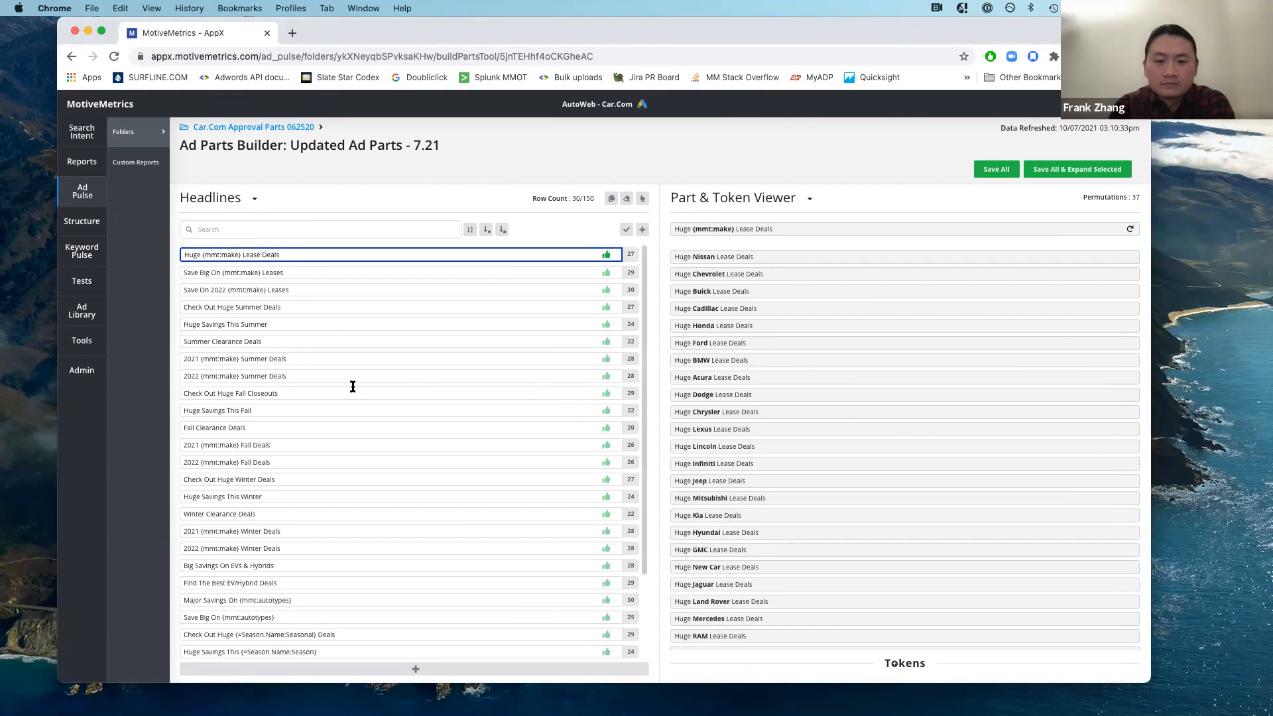
Preview the token expansions of the "Check Out Huge {=Season.Name:Seasonal} Deals" and "Major Savings On {mmt:autotypes}" headlines.
scroll(353, 387, down, 3)
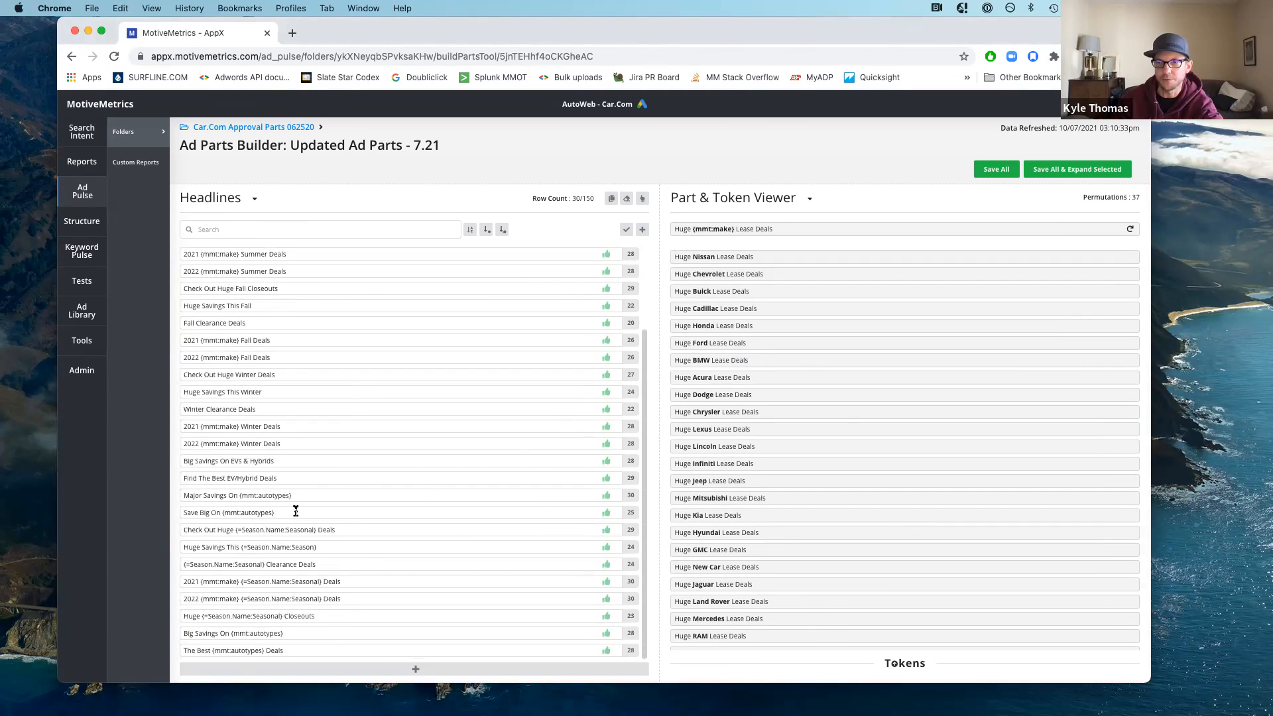
click(352, 529)
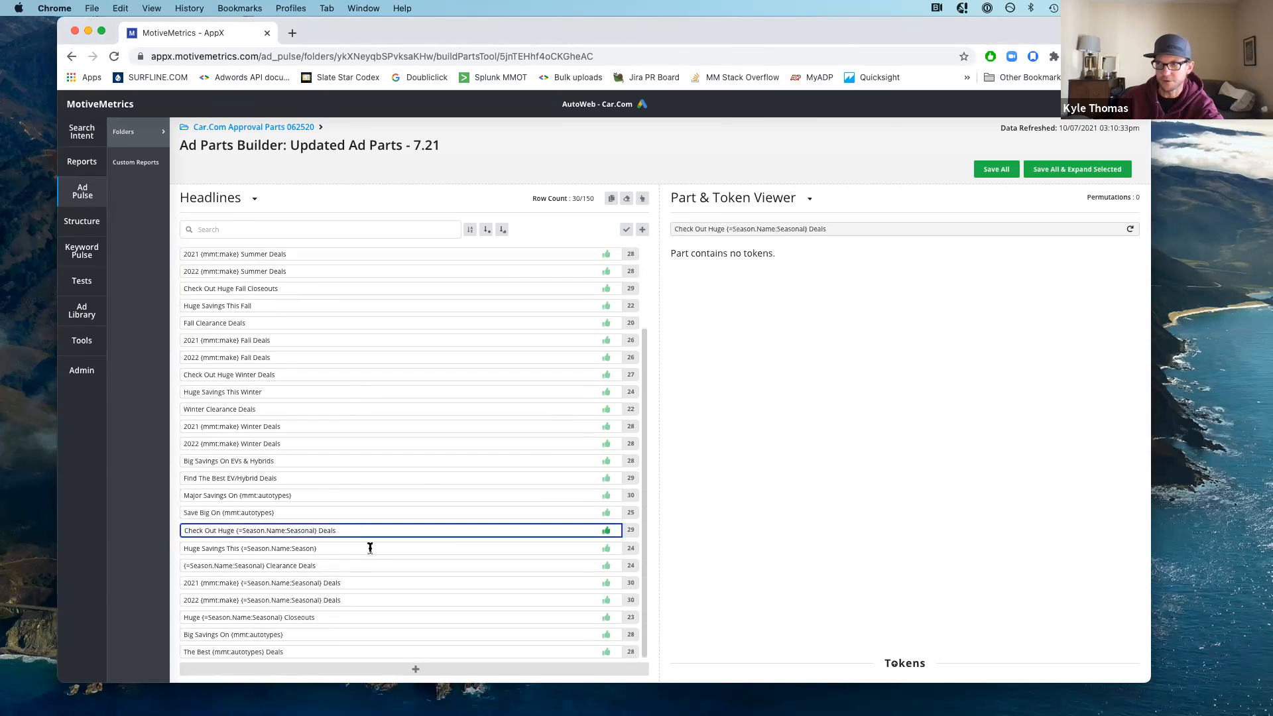
click(307, 495)
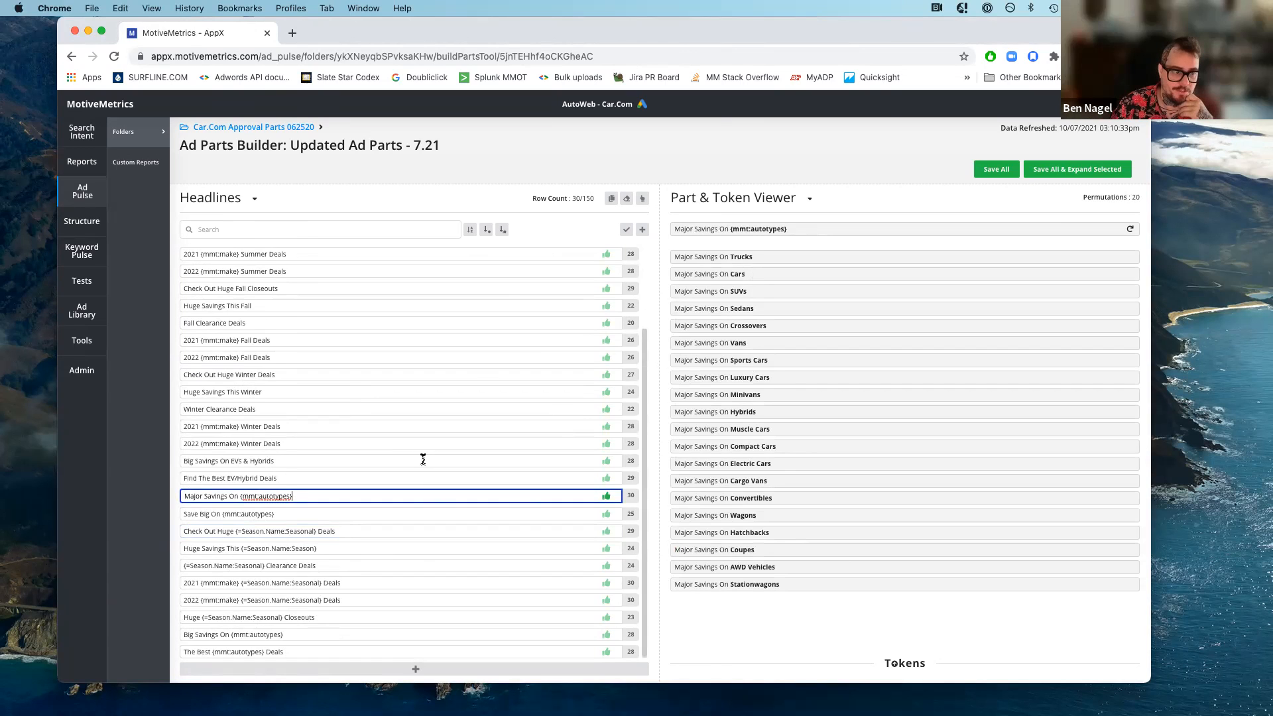
scroll(425, 457, up, 3)
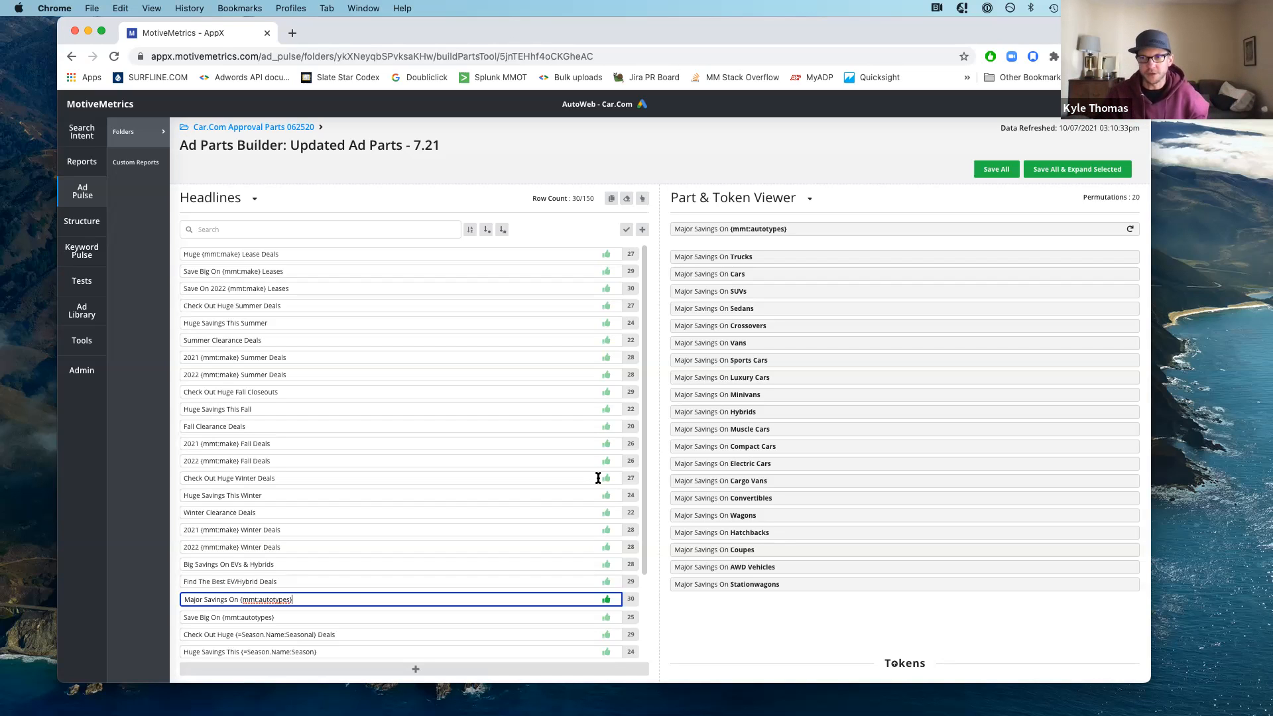
scroll(554, 487, down, 3)
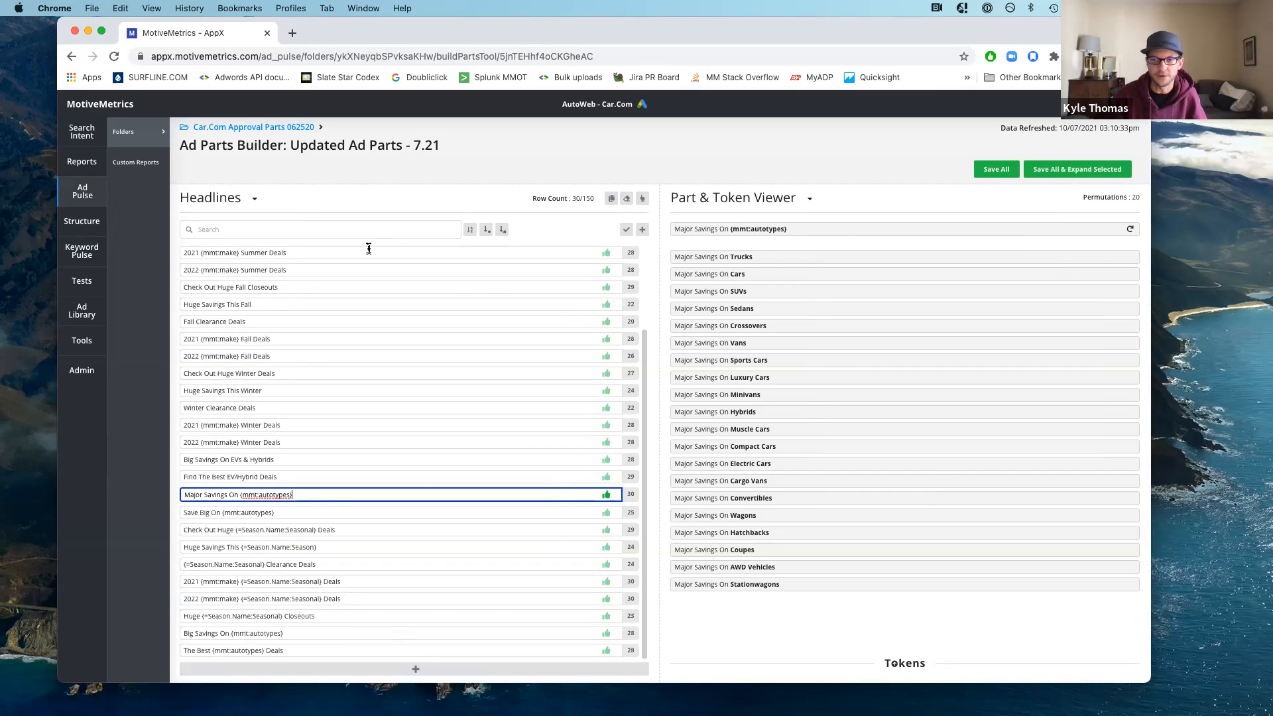
Show the Descriptions ad parts and preview the token expansions of the first description and the one starting with {mmt:verb} {mmt:adj}.
click(254, 199)
click(213, 239)
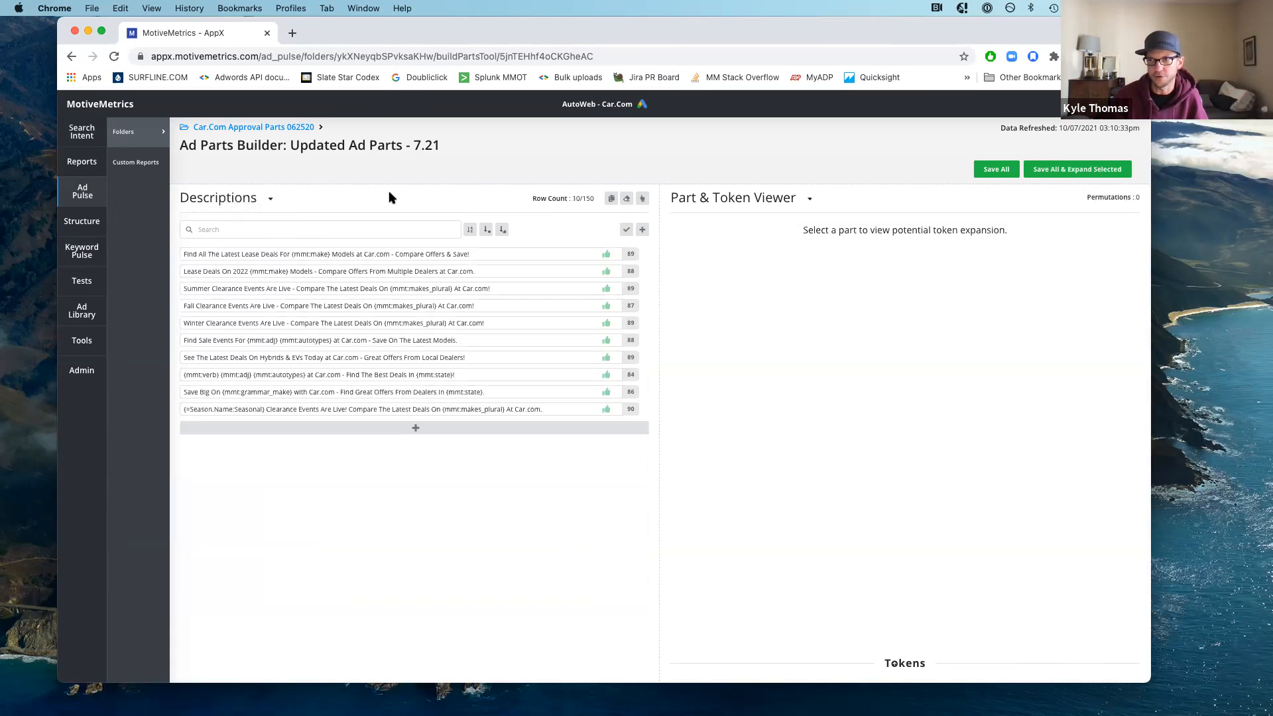
click(494, 253)
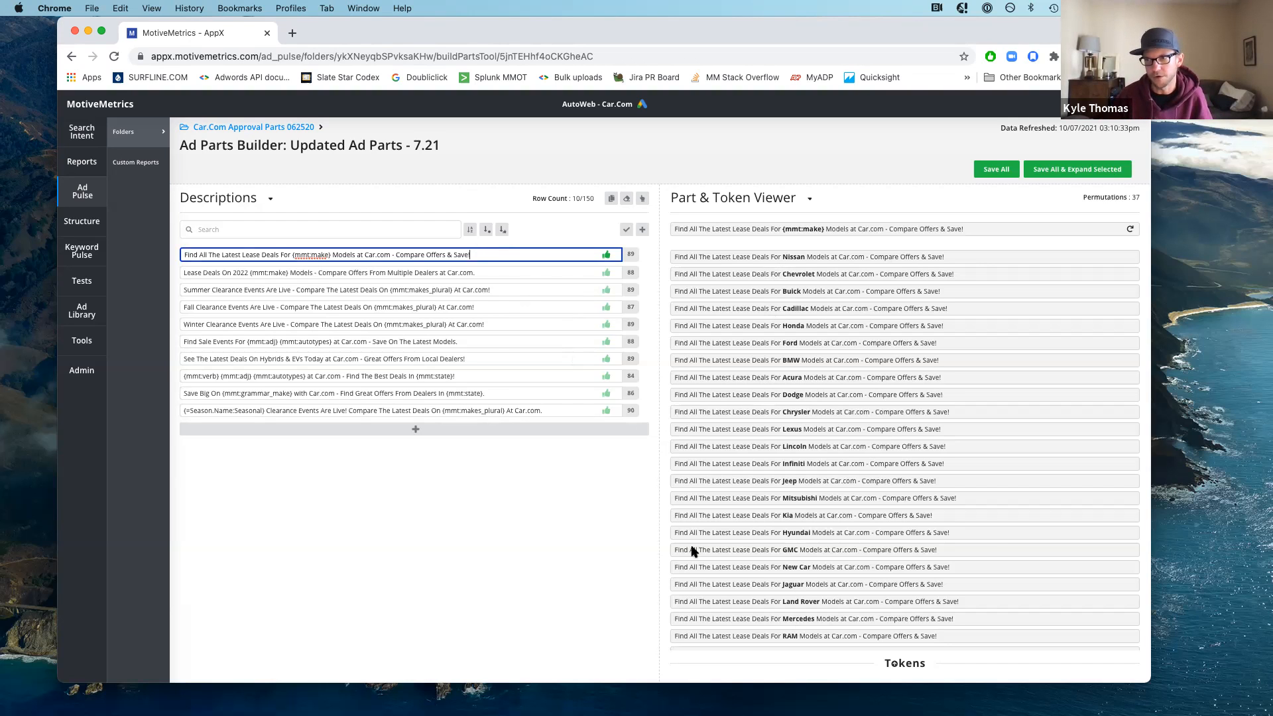
click(492, 376)
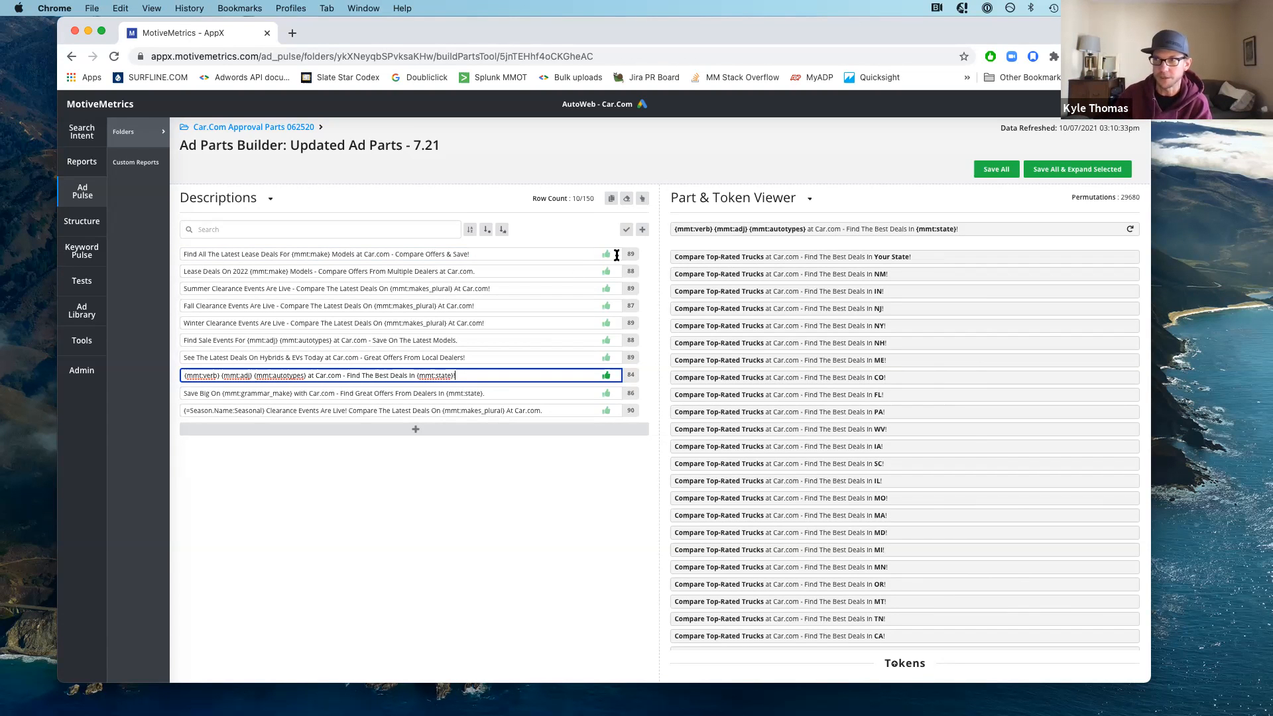
Preview the token expansions of the first four descriptions one after another, from the latest lease deals to the fall clearance events.
click(492, 254)
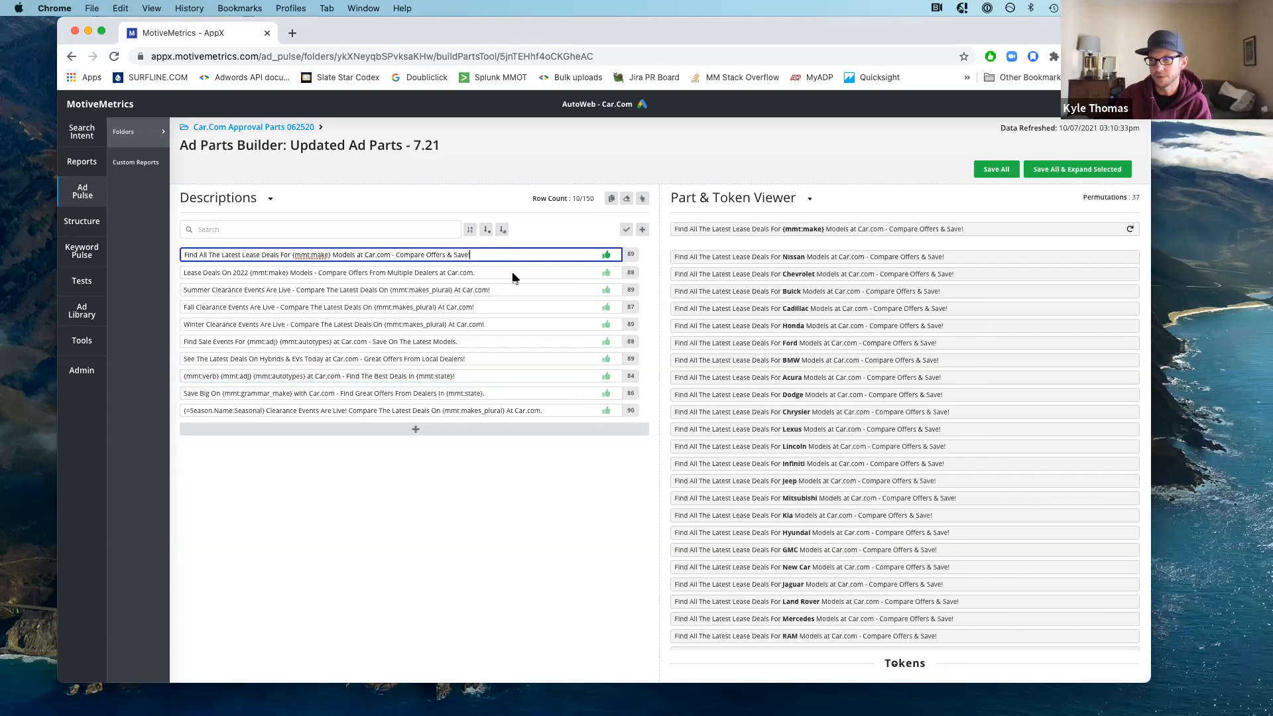
scroll(809, 405, down, 5)
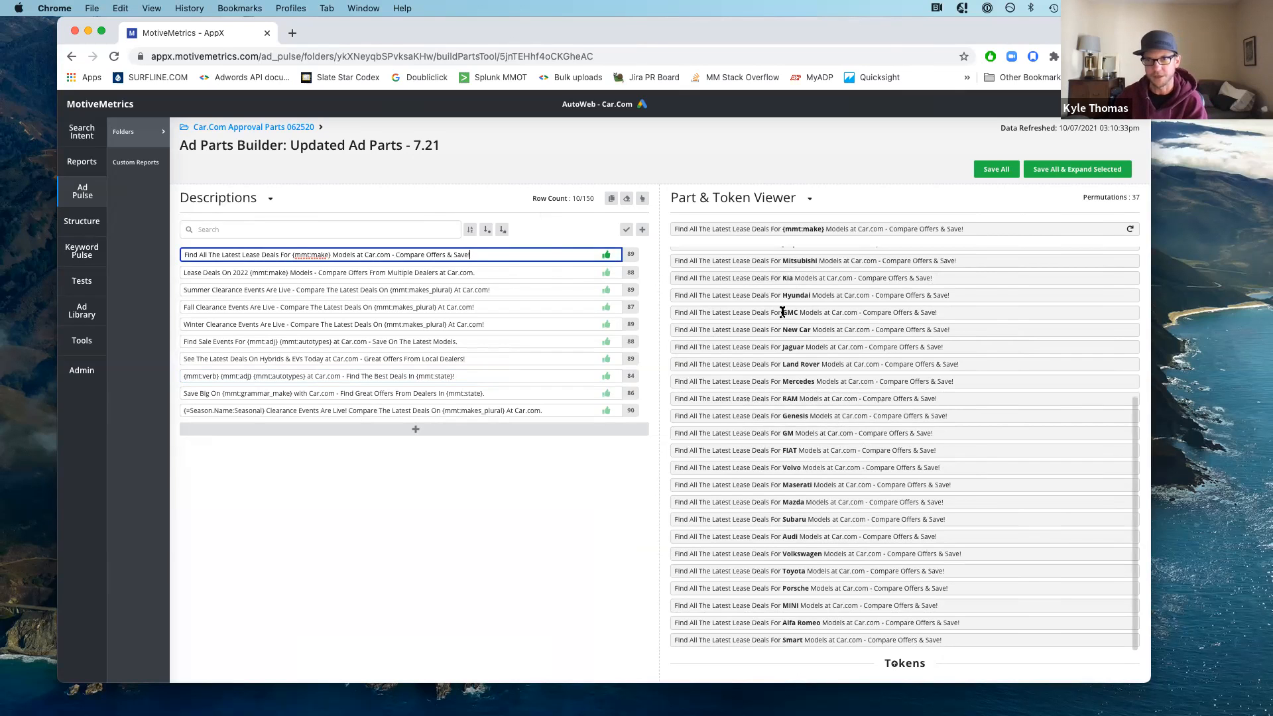
click(521, 272)
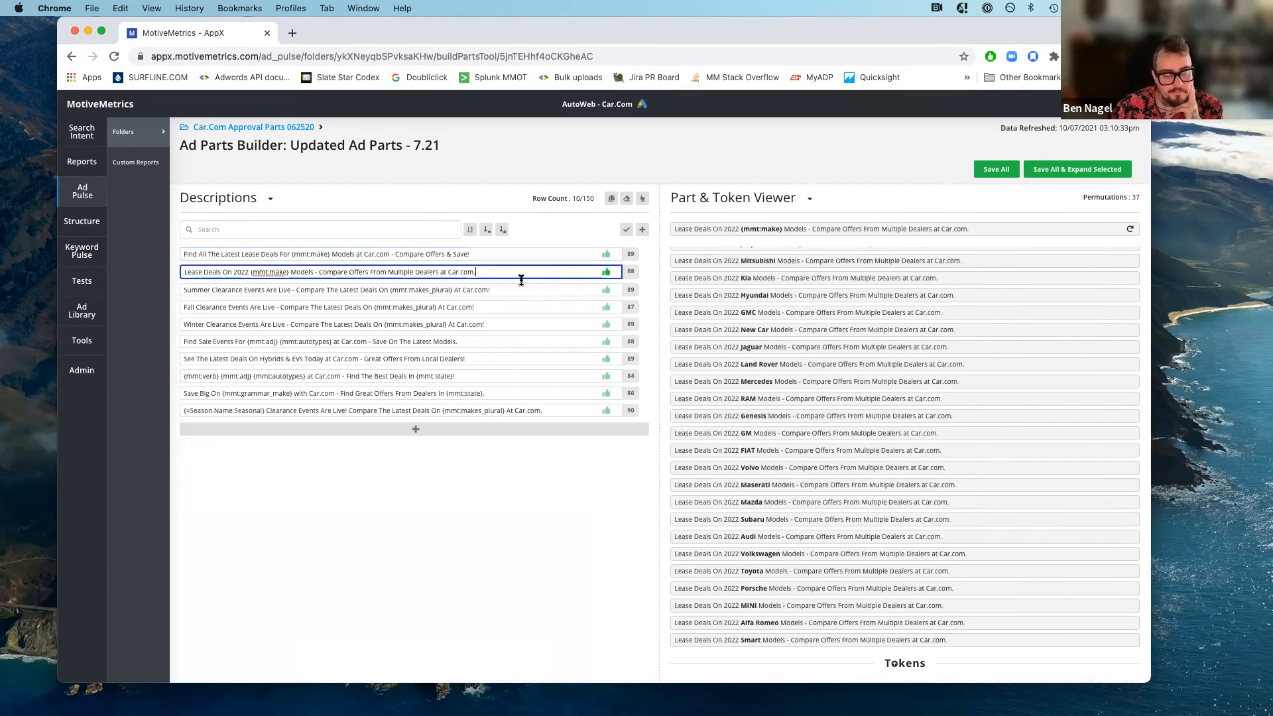
click(518, 288)
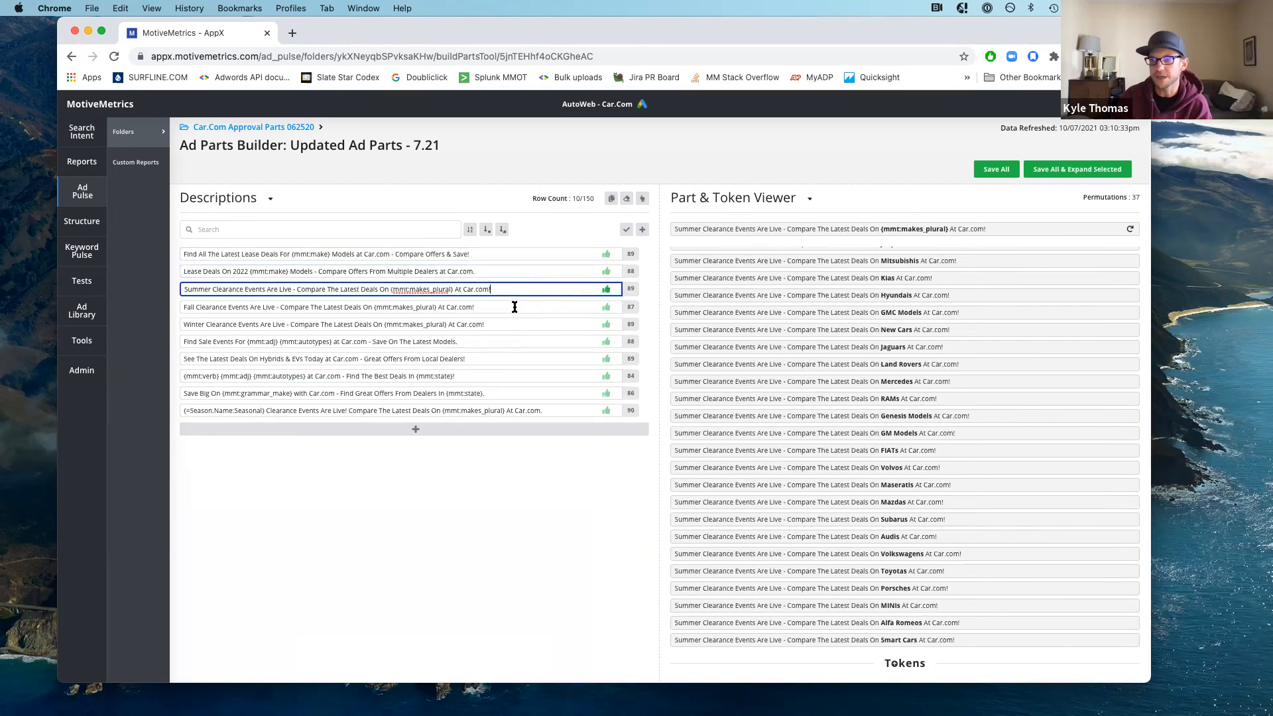
click(515, 307)
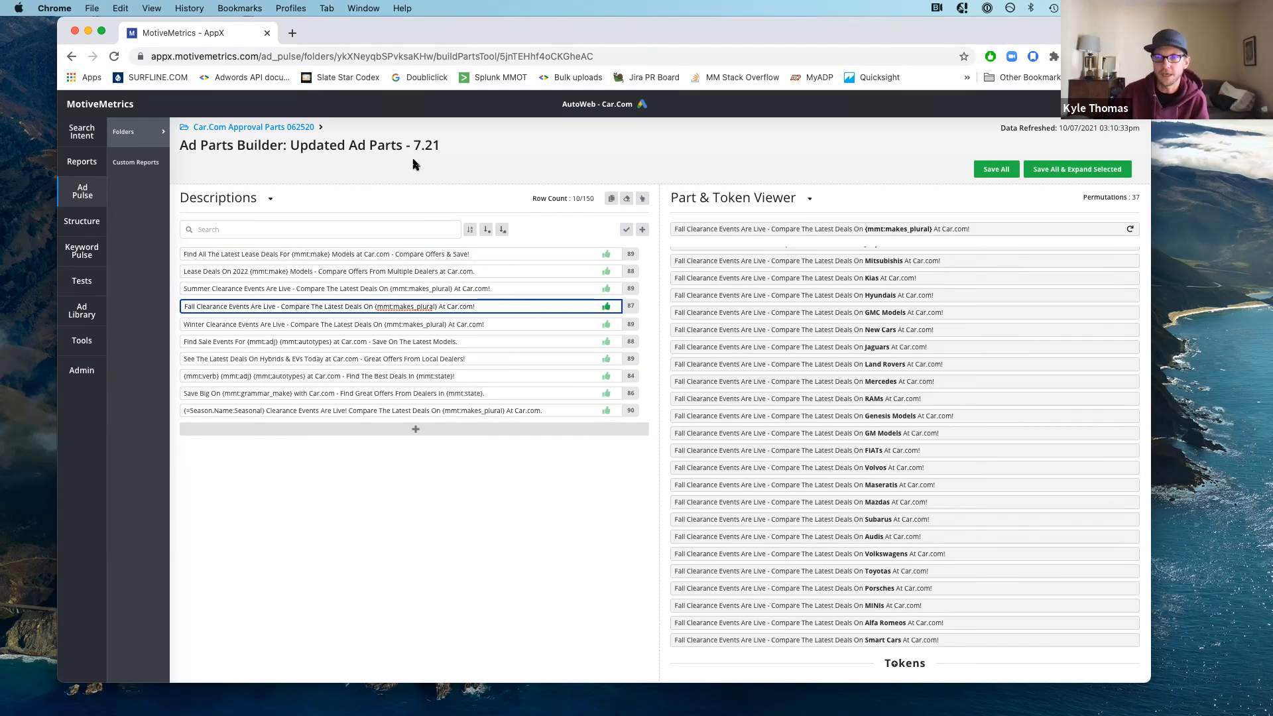
Check the deployments of the New Distress Pt.4 folder in Ad Pulse.
click(83, 192)
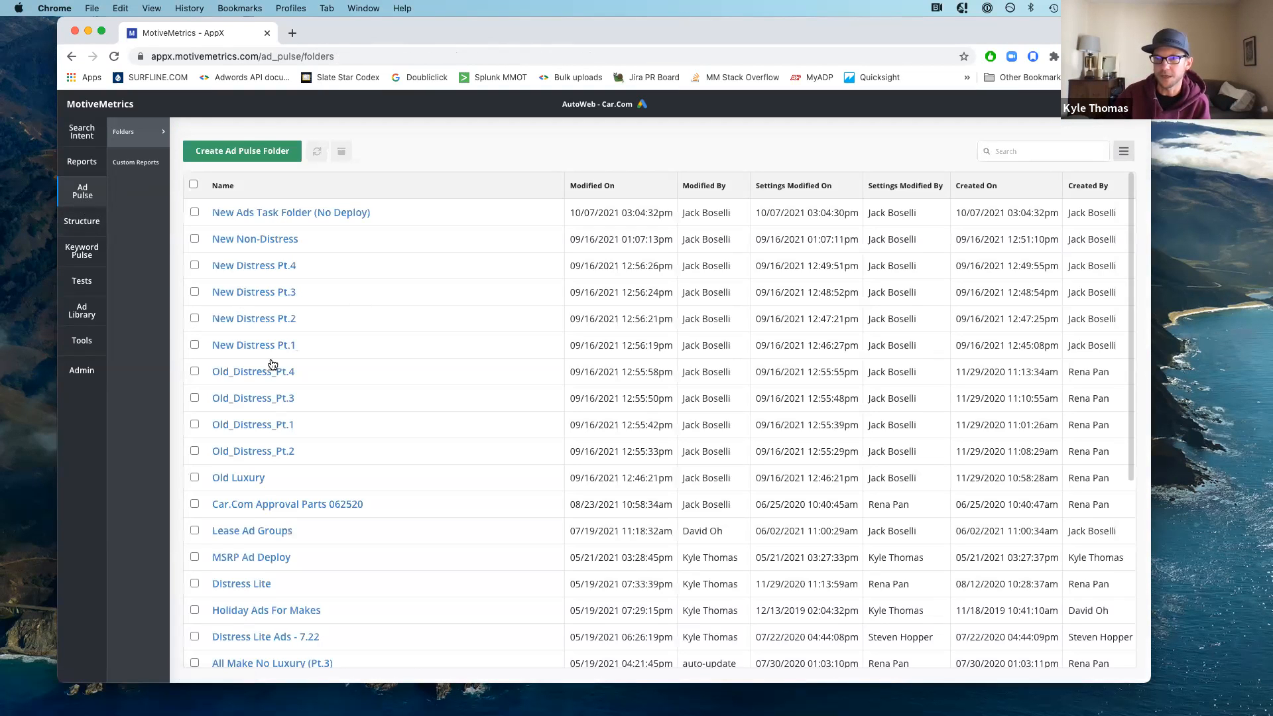
click(247, 266)
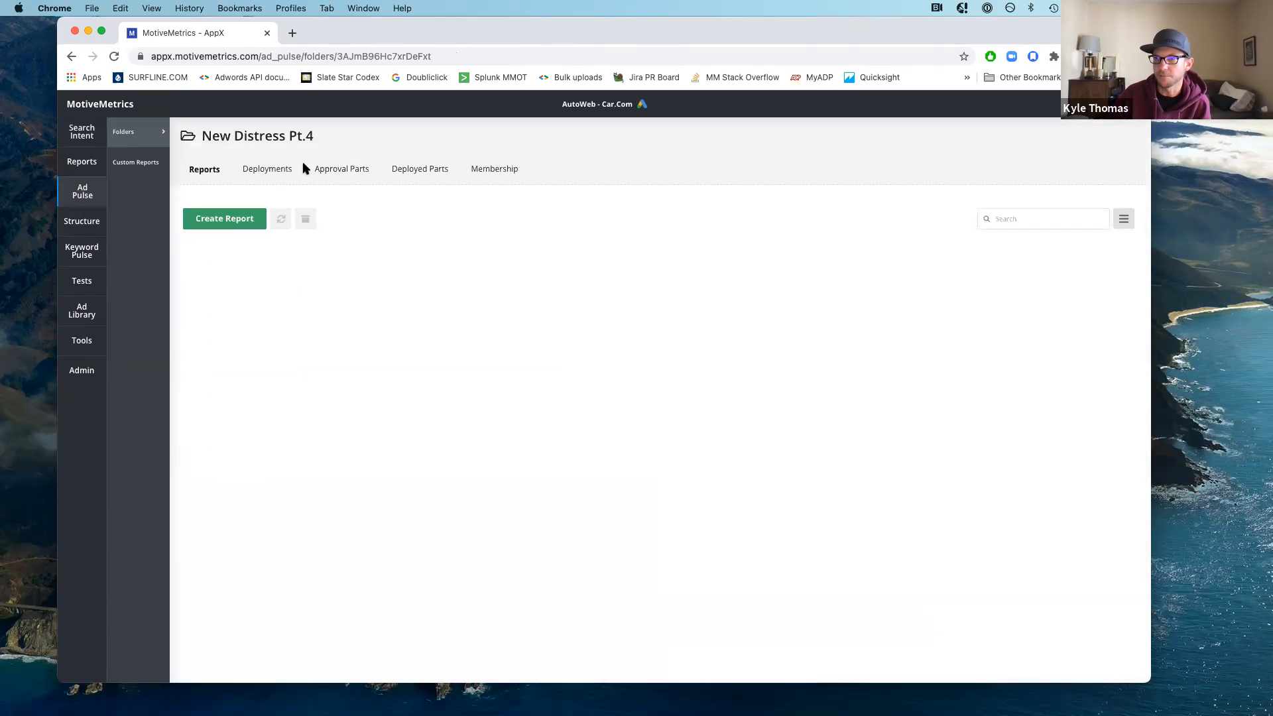
click(260, 171)
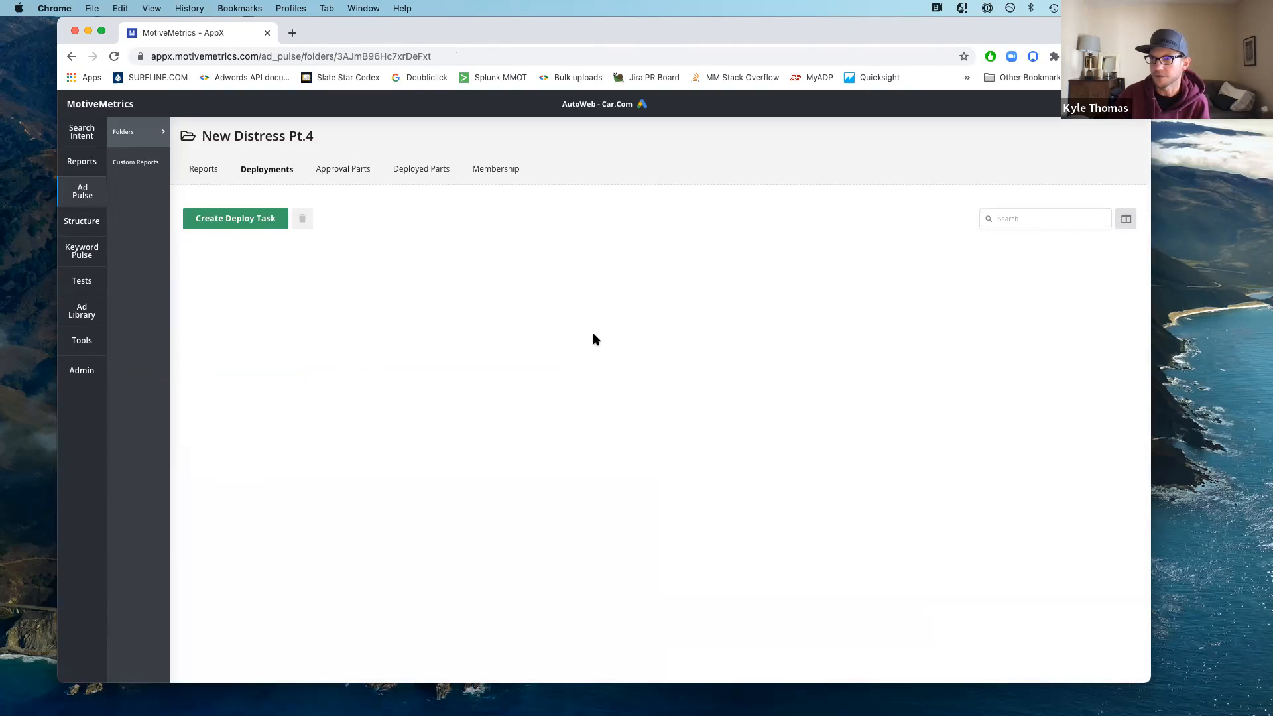
Open the ads of the New_Distress Pt.2 New Ads 082321 deploy task from the Old_Distress_Pt.2 folder's deployments.
click(83, 192)
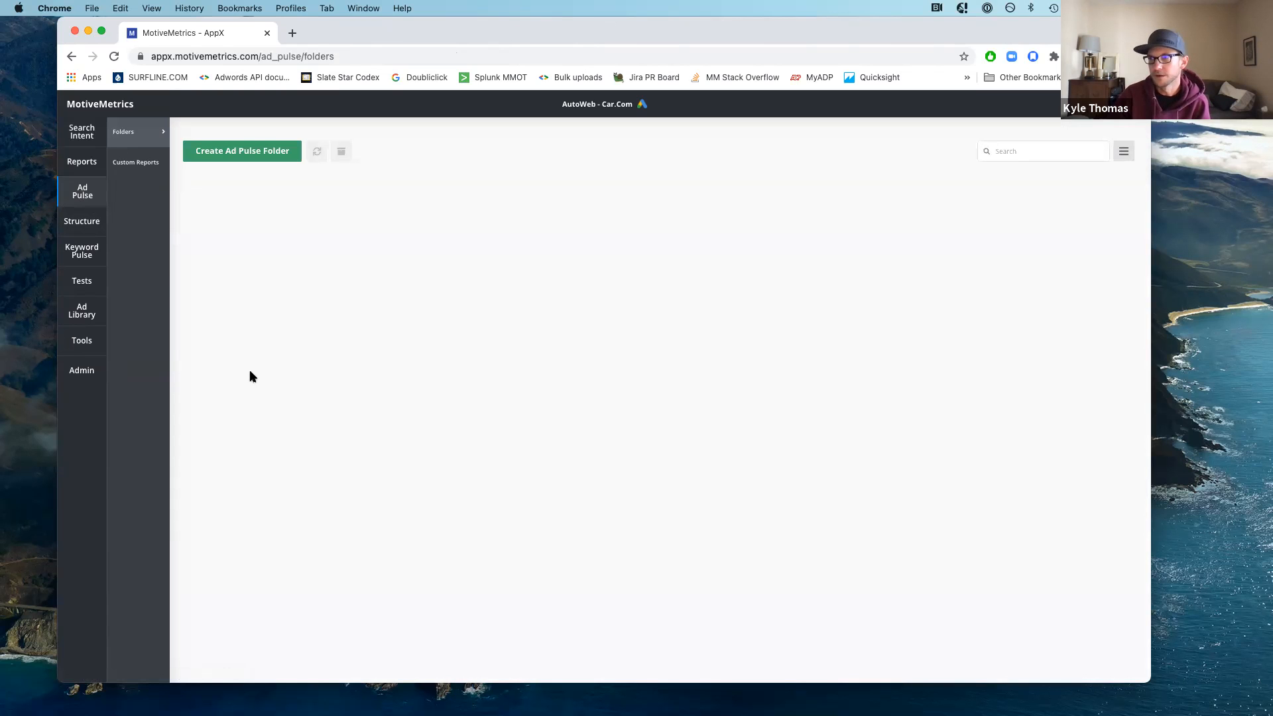
scroll(251, 377, down, 5)
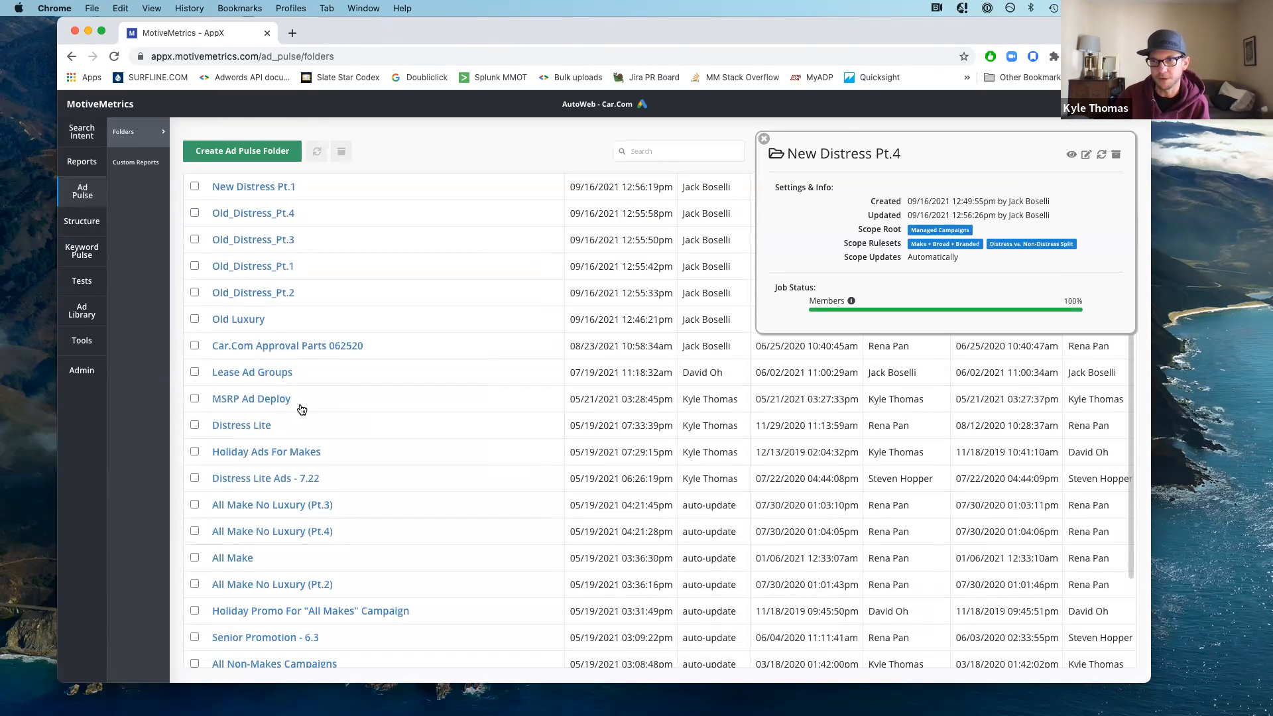
click(243, 294)
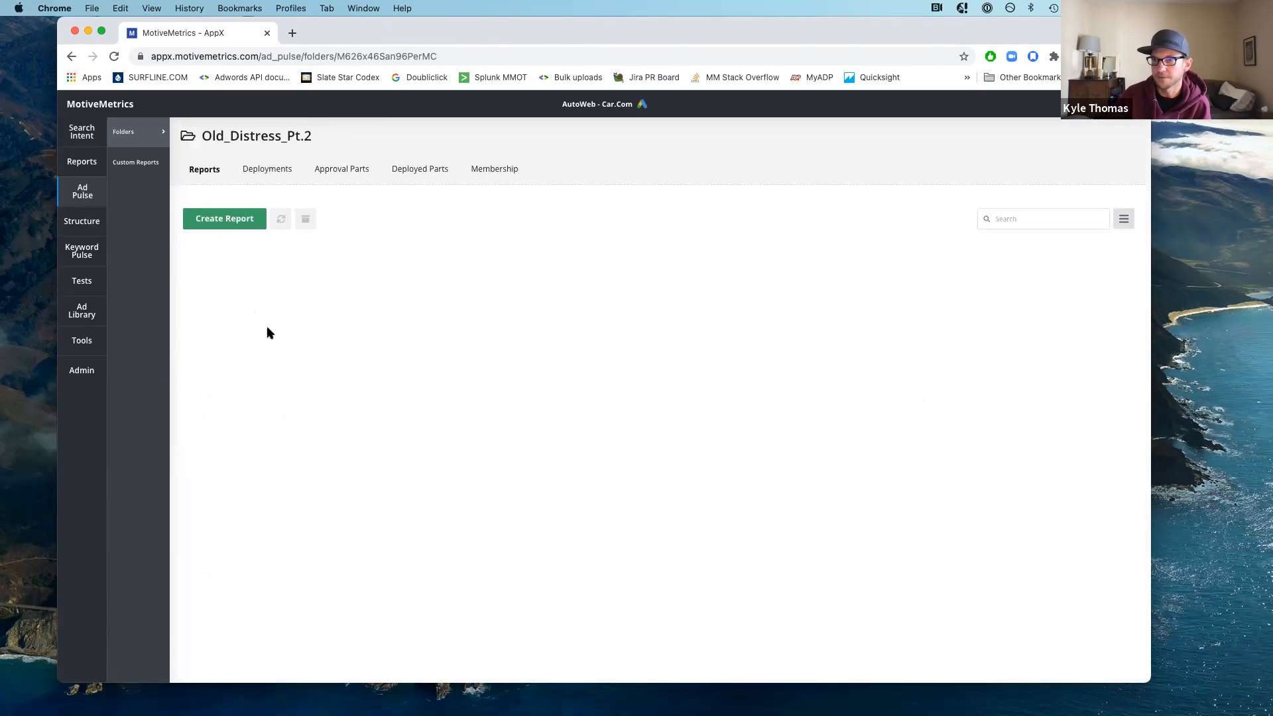
click(268, 174)
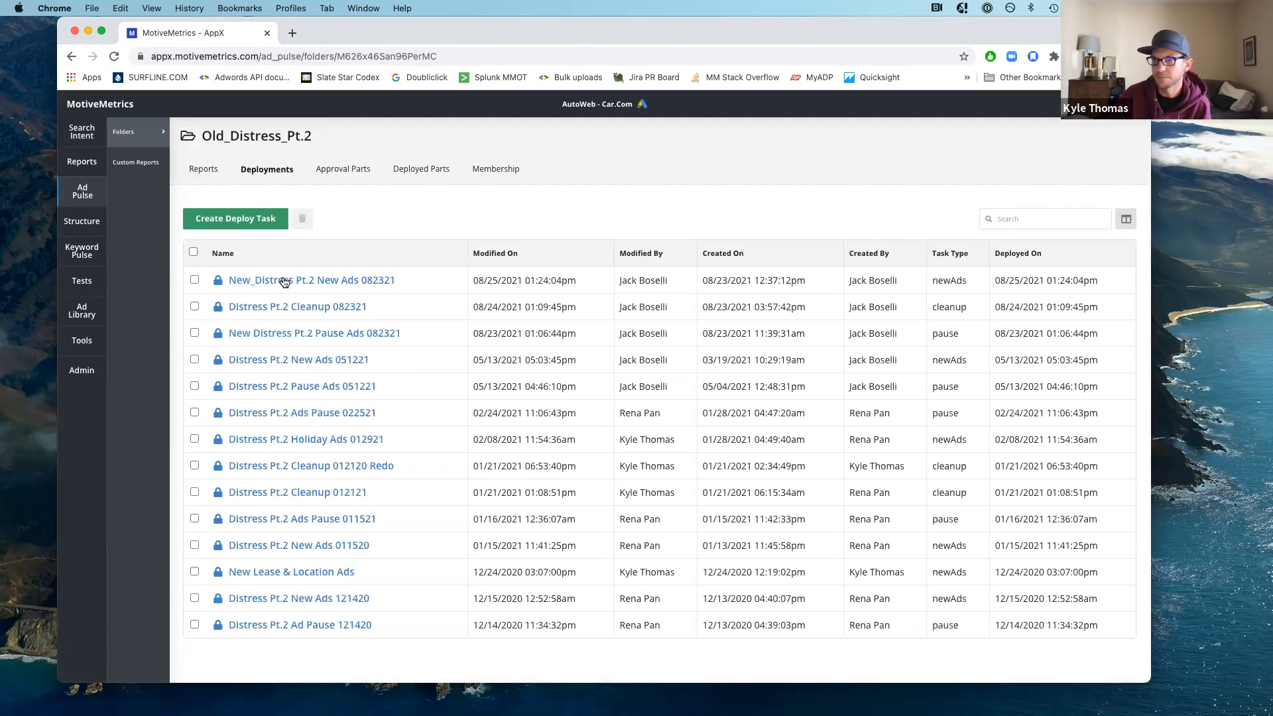
click(284, 282)
click(761, 228)
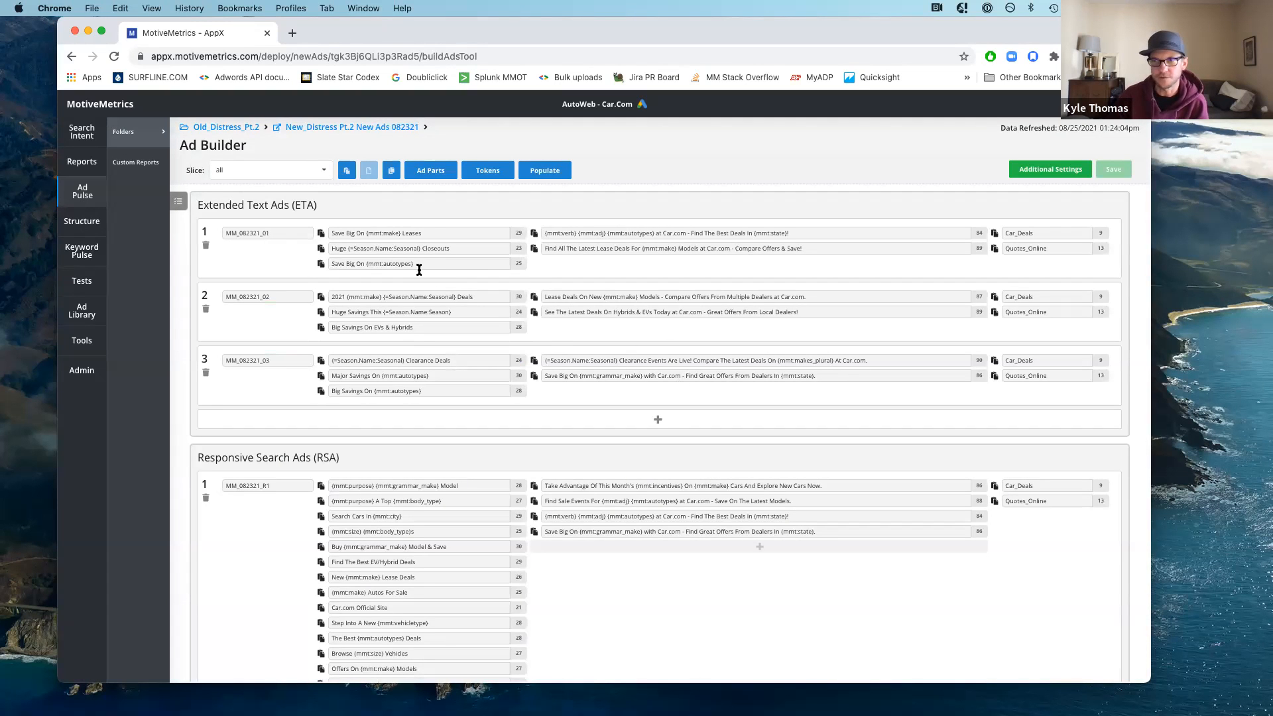
Review the extended text and responsive search ad templates, highlighting the second text ad's first headline, and open the task checklist.
scroll(550, 293, down, 2)
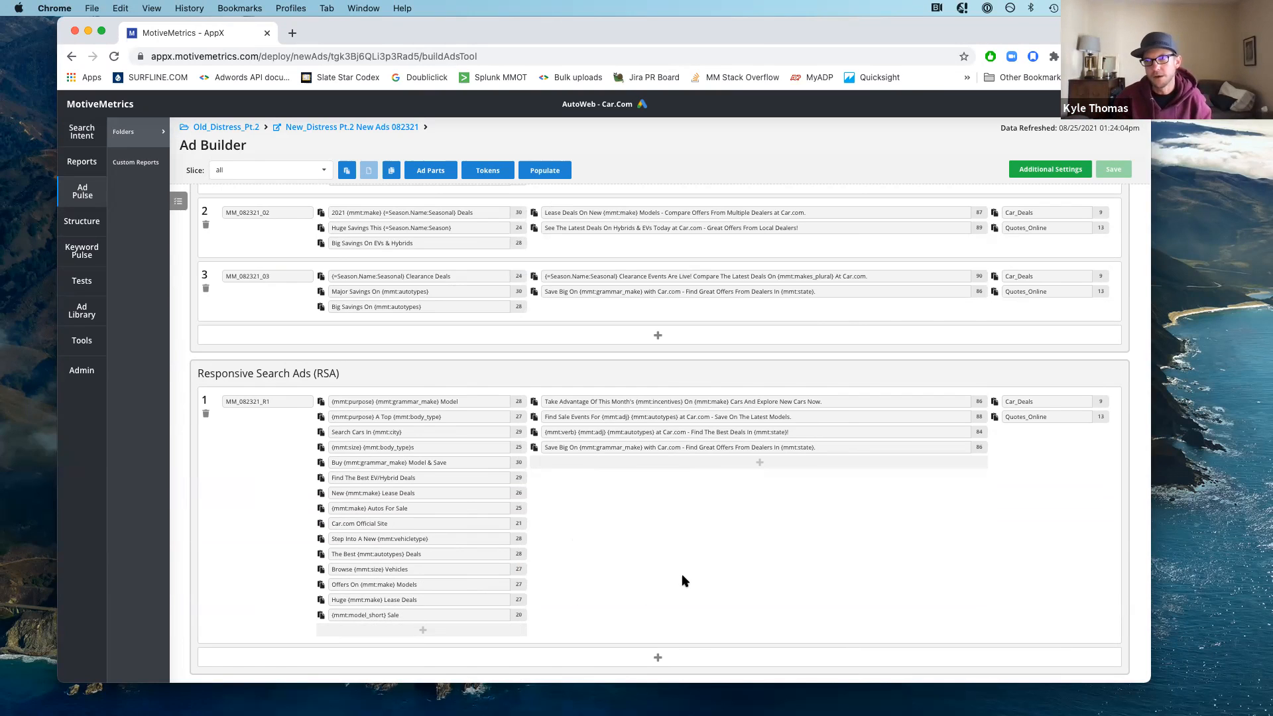
scroll(675, 582, up, 3)
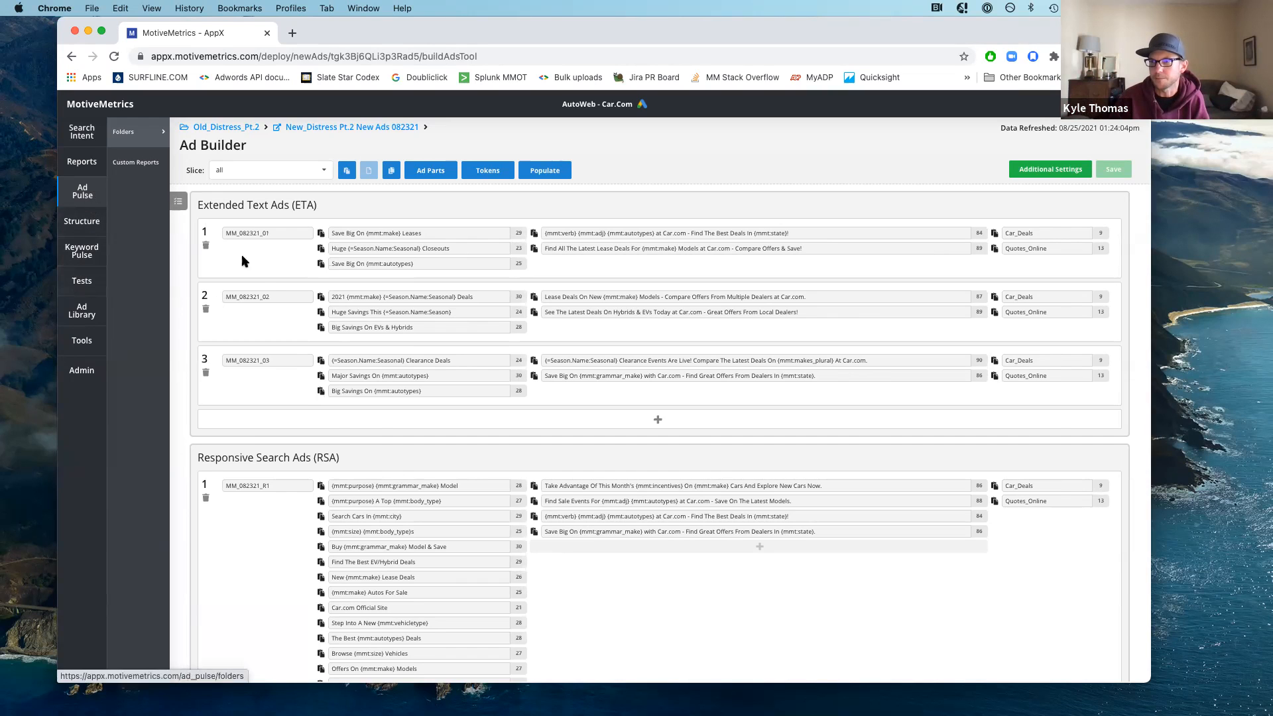
drag(476, 299, 275, 293)
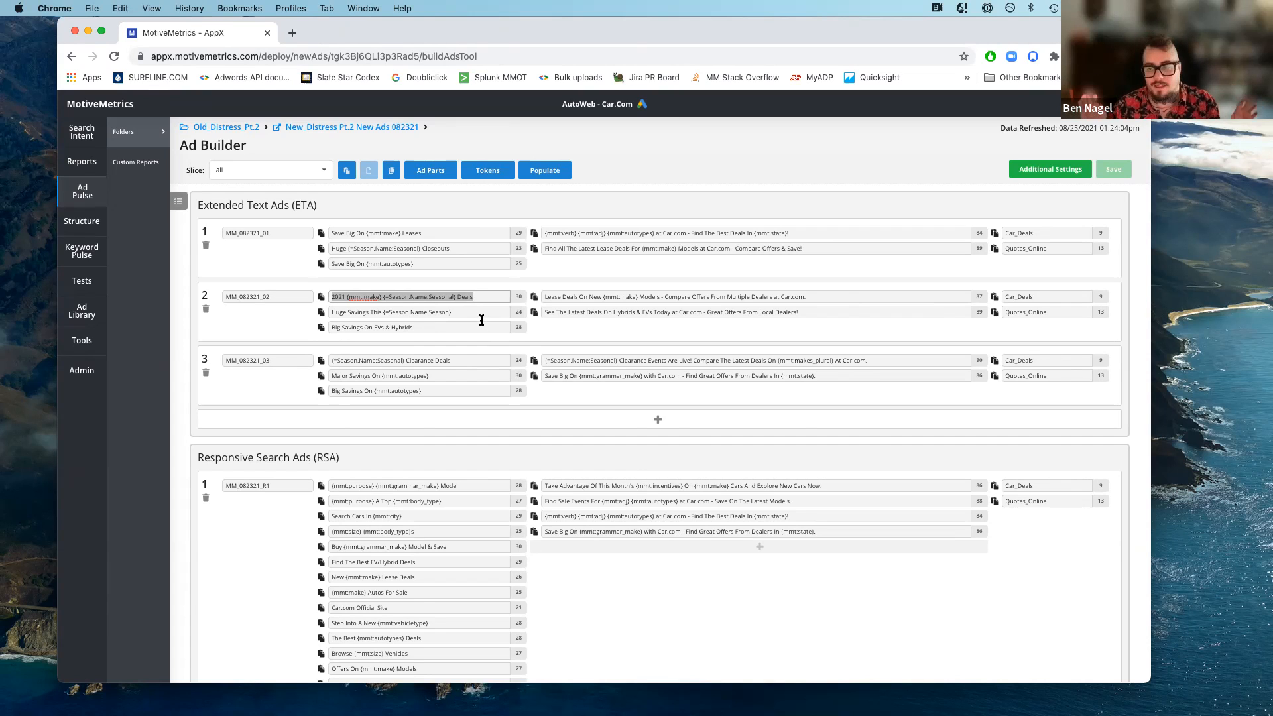
scroll(840, 401, down, 3)
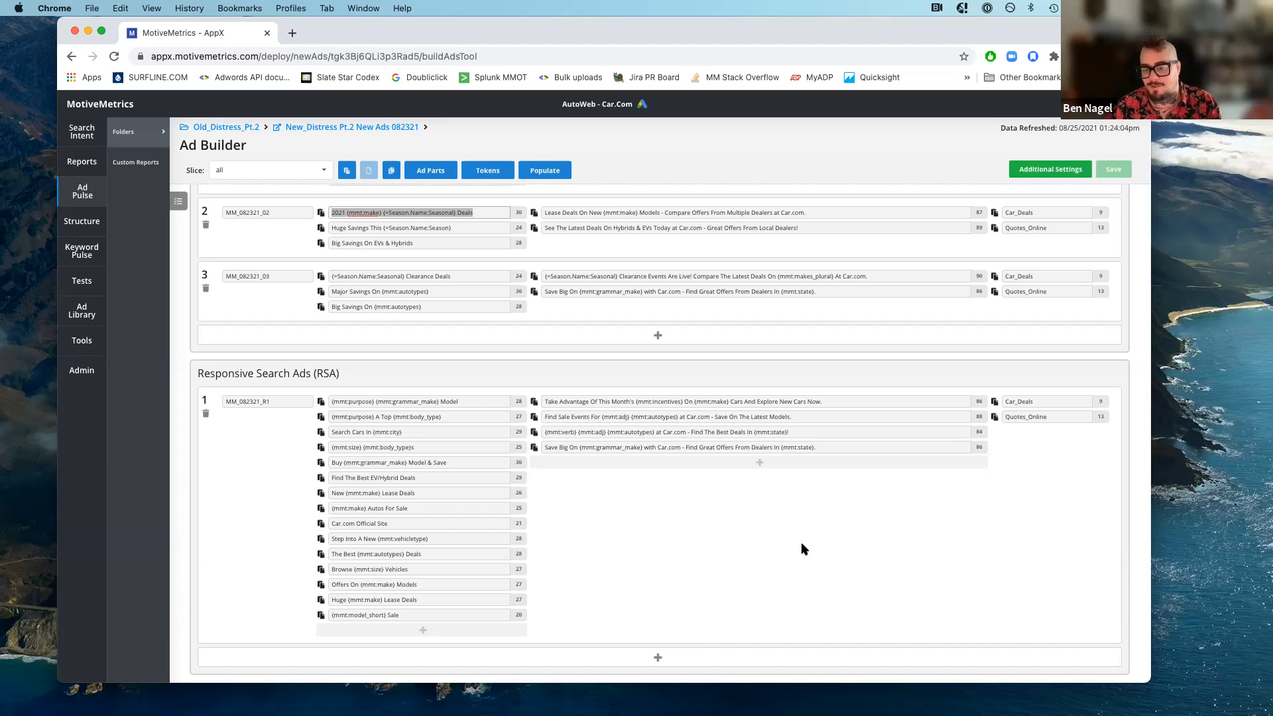
click(176, 203)
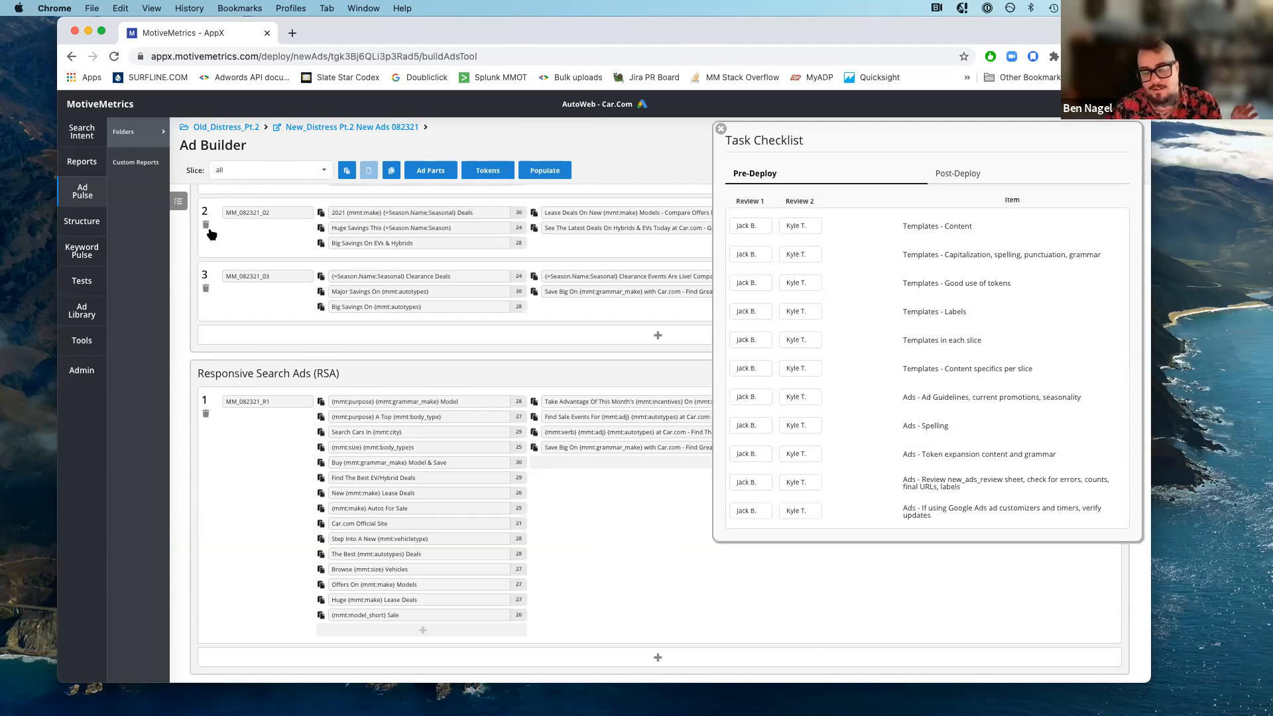
Return to the New_Distress Pt.2 New Ads 082321 task overview and download the New Ads Pre-deploy output.
click(337, 128)
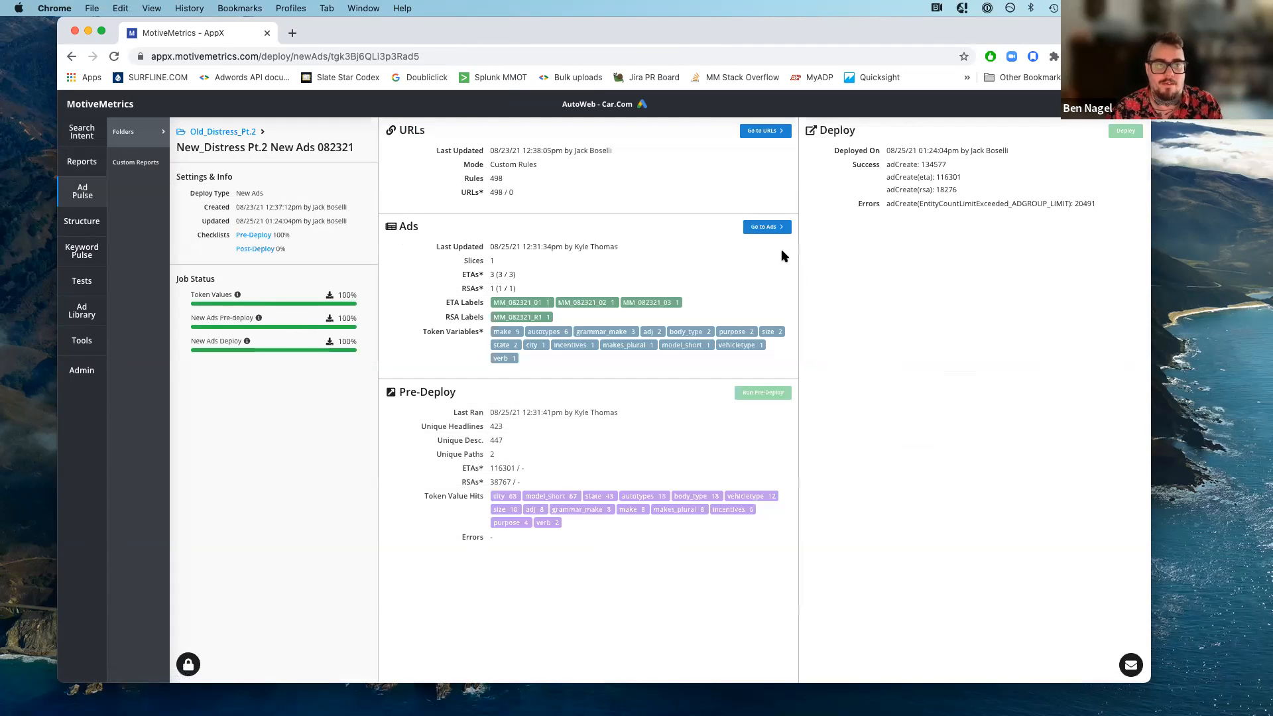
click(330, 320)
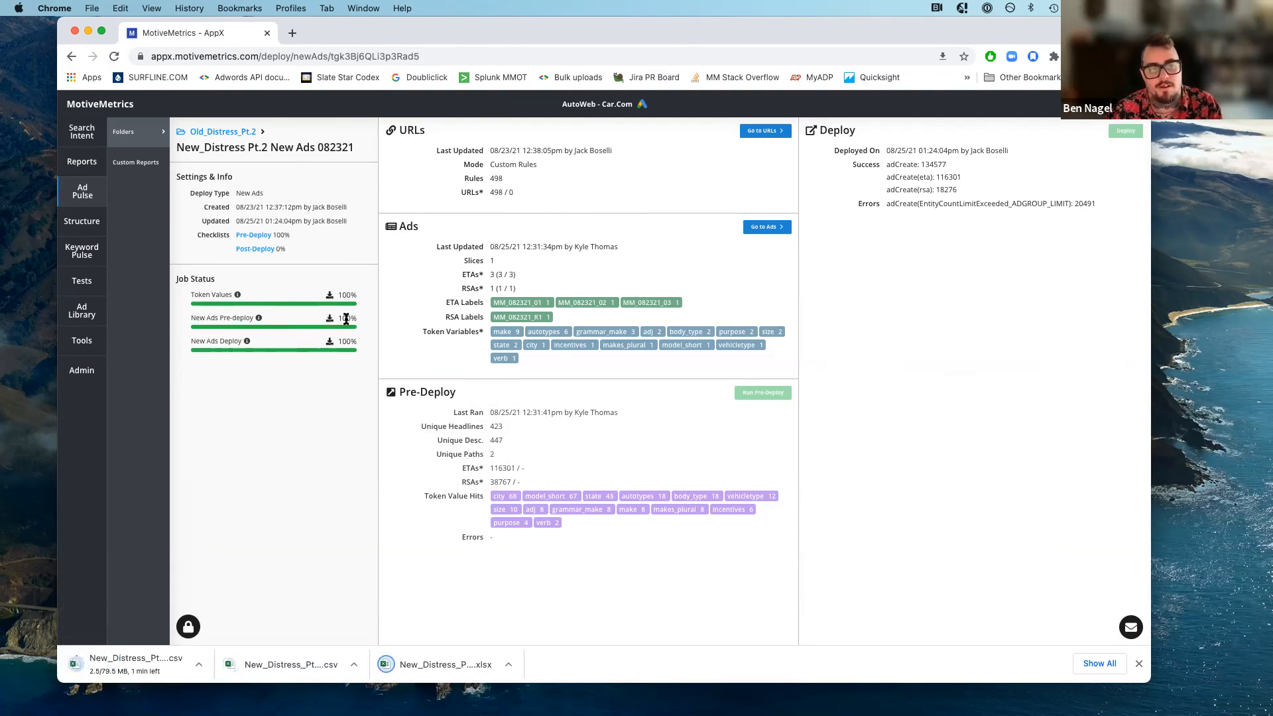